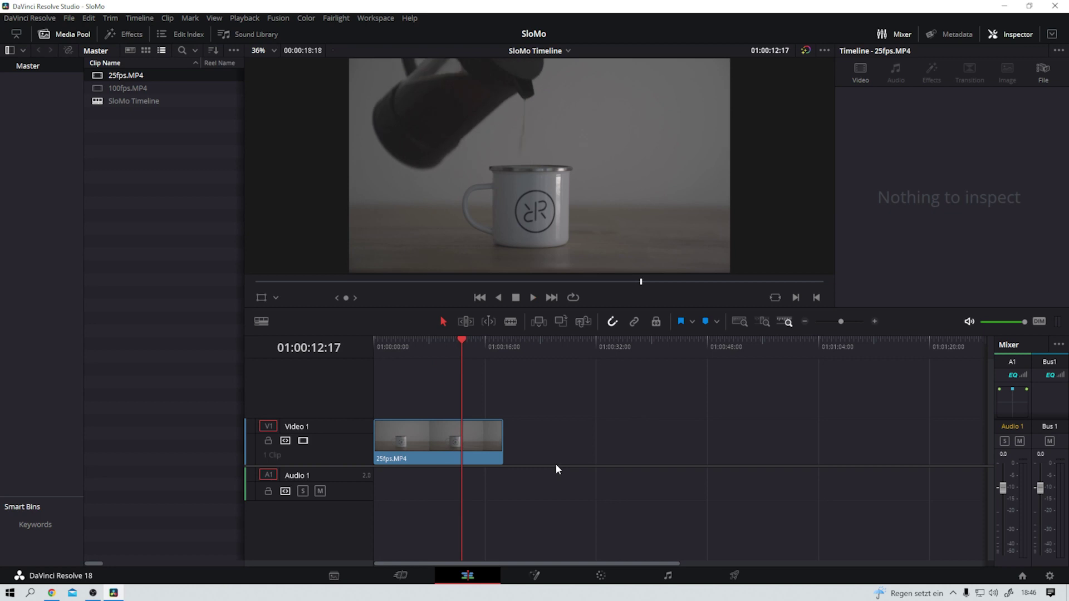
# - Apply the Sony SLog2 to Rec709 LUT to the clip's colour node and return to the Edit page
pyautogui.click(601, 576)
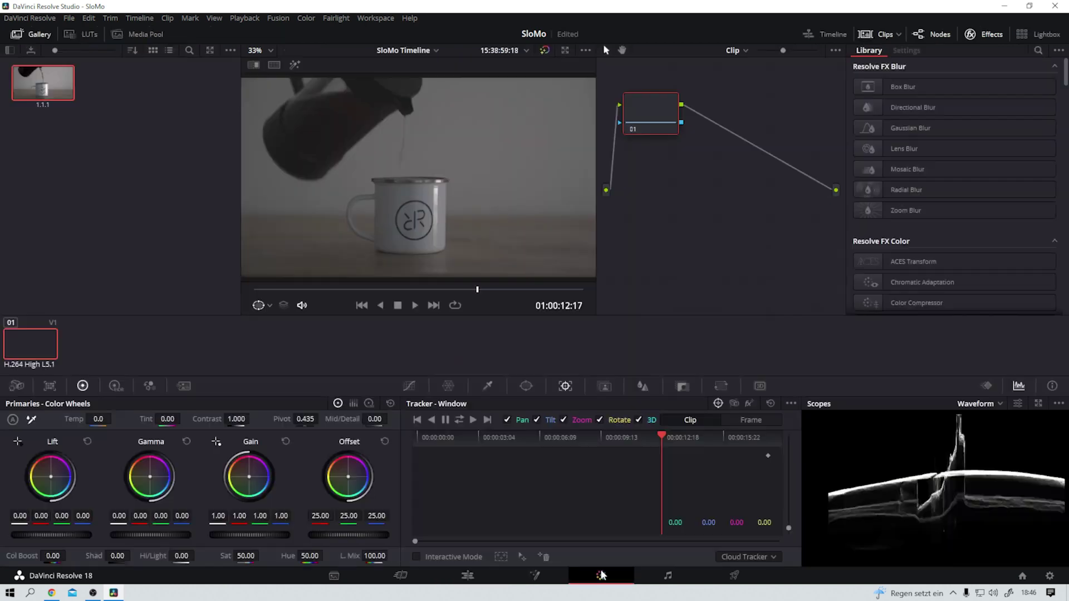
pyautogui.moveTo(641, 98); pyautogui.dragTo(670, 146)
pyautogui.rightClick(672, 150)
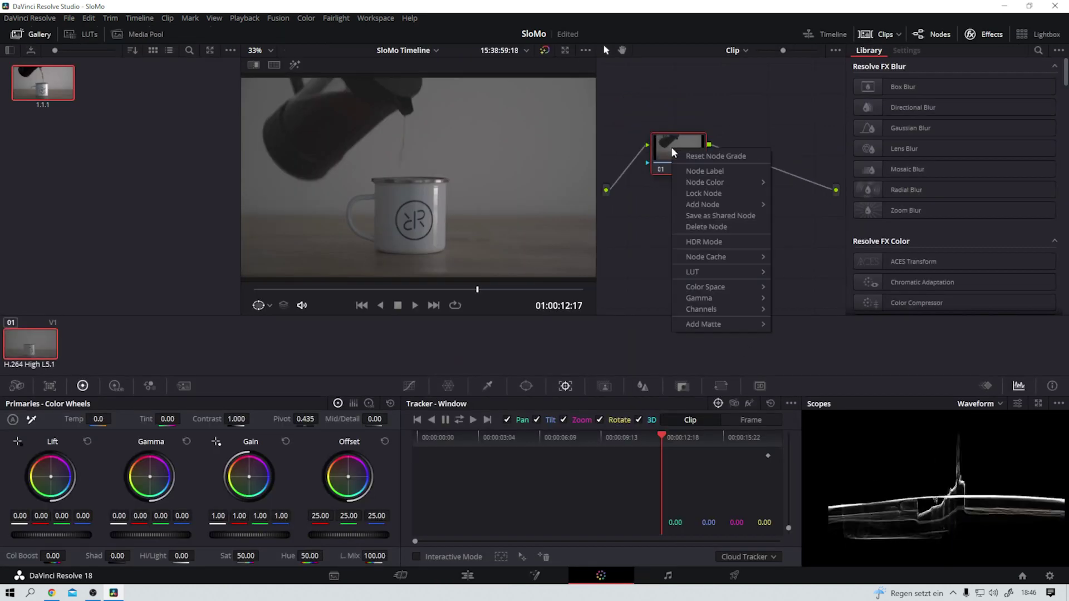
pyautogui.moveTo(718, 274)
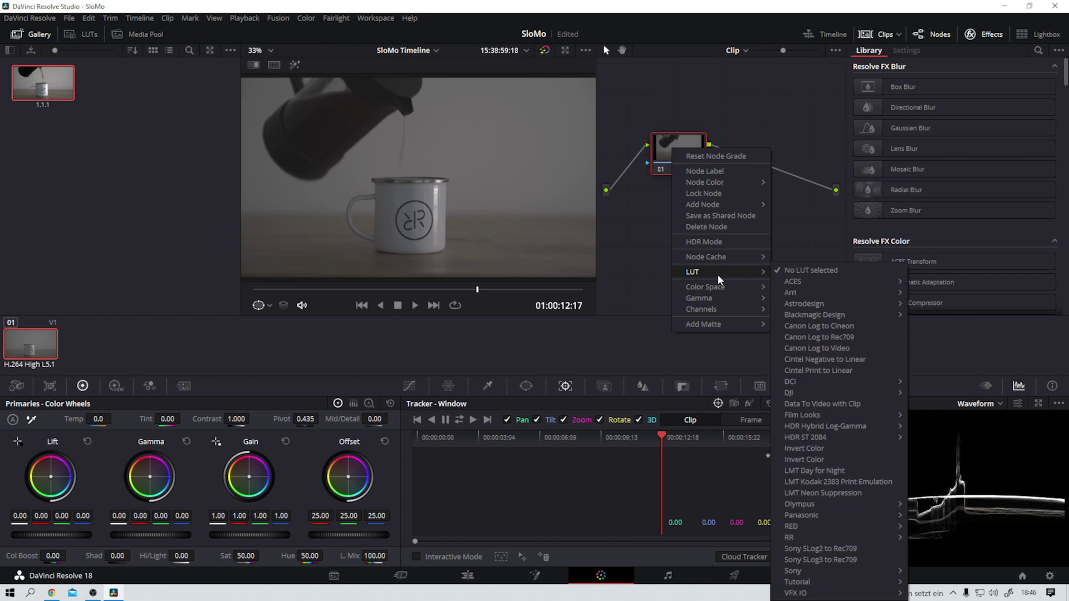
pyautogui.click(867, 550)
pyautogui.click(467, 579)
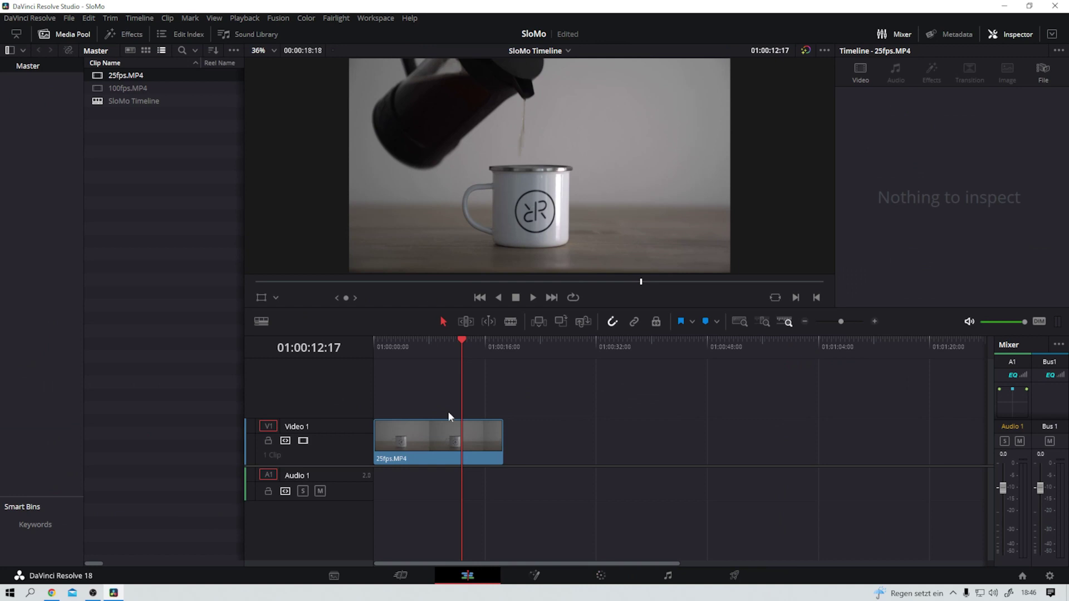
# - Show the retime controls on the 25fps.MP4 timeline clip and change its speed to 25%
pyautogui.rightClick(461, 453)
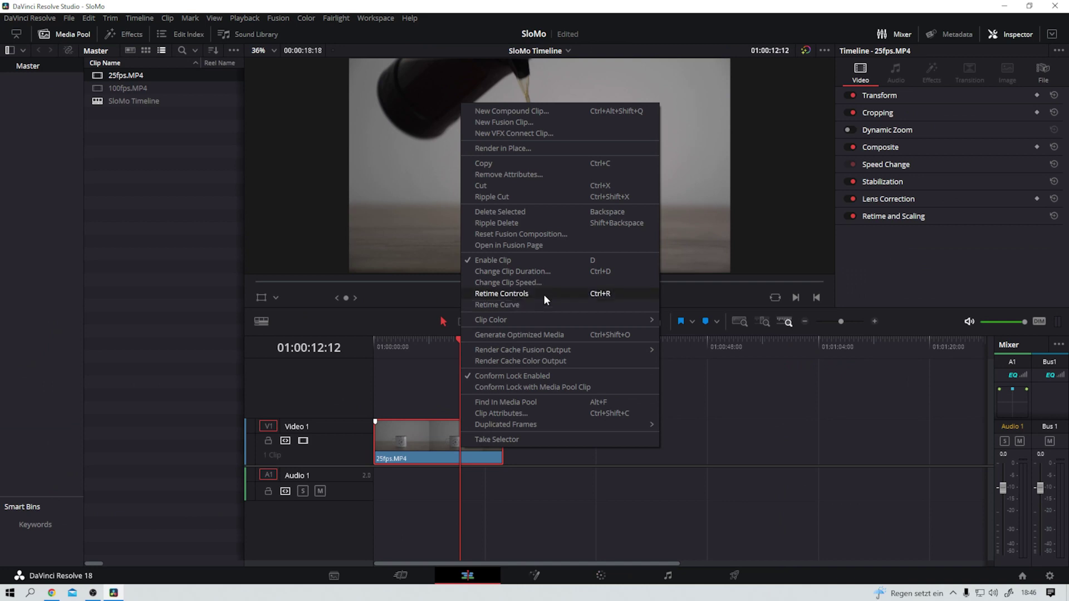
pyautogui.click(606, 298)
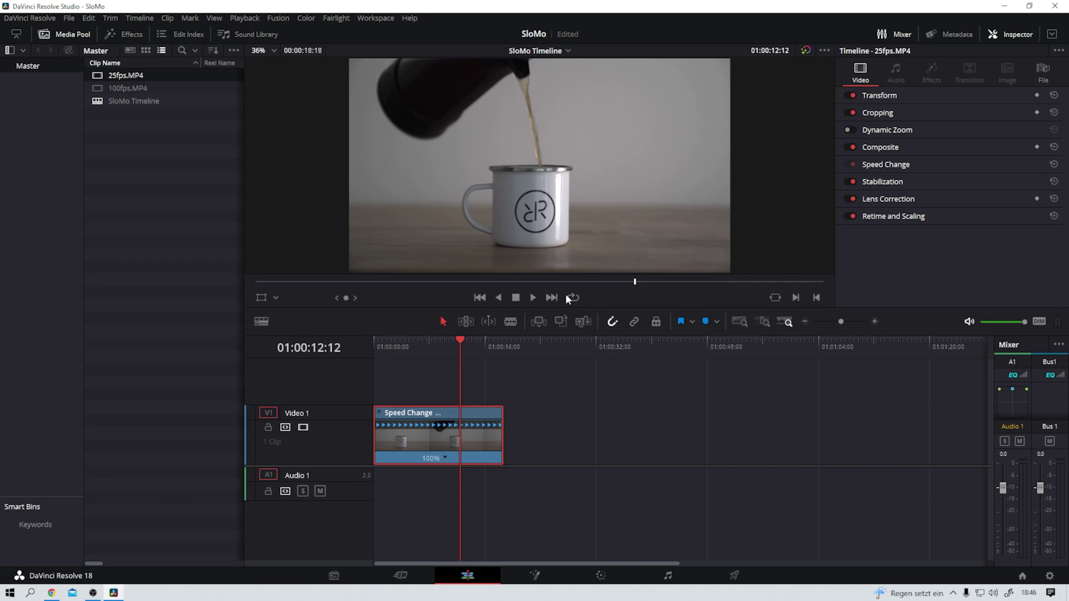
pyautogui.click(445, 459)
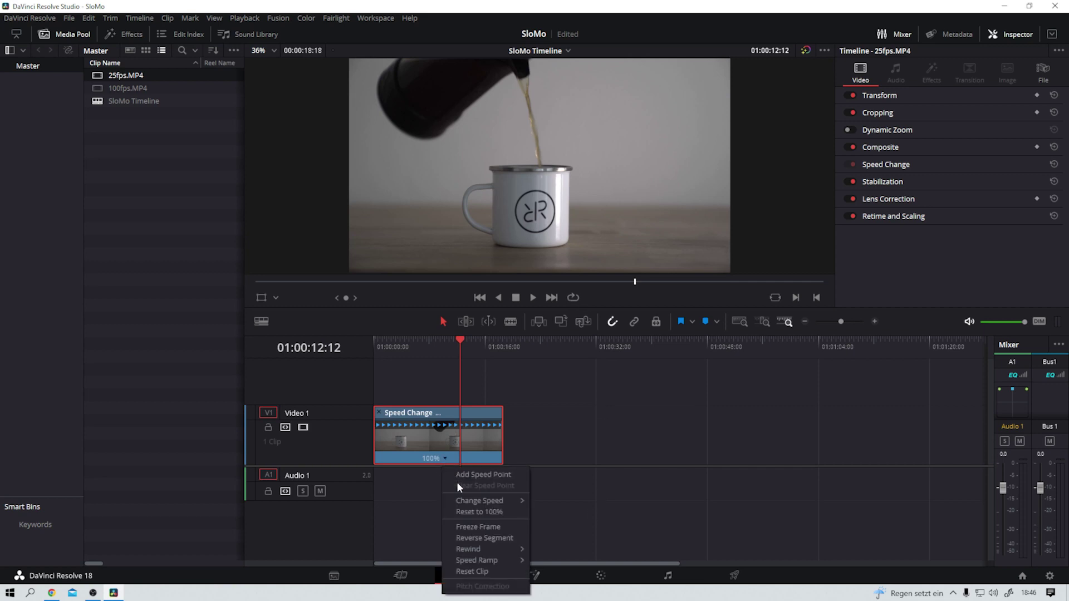
pyautogui.moveTo(474, 501)
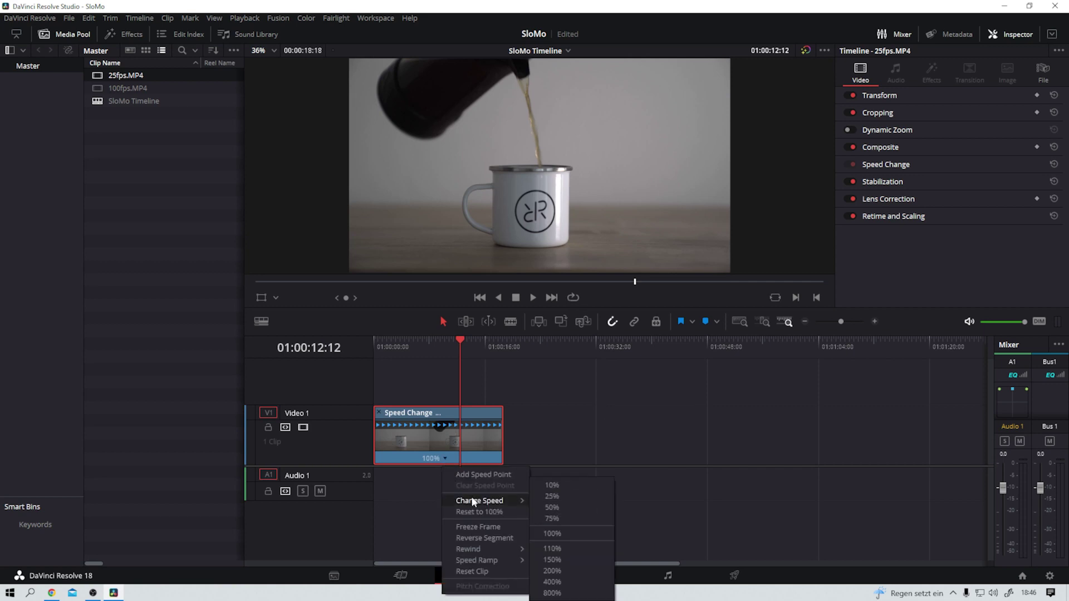
pyautogui.click(549, 498)
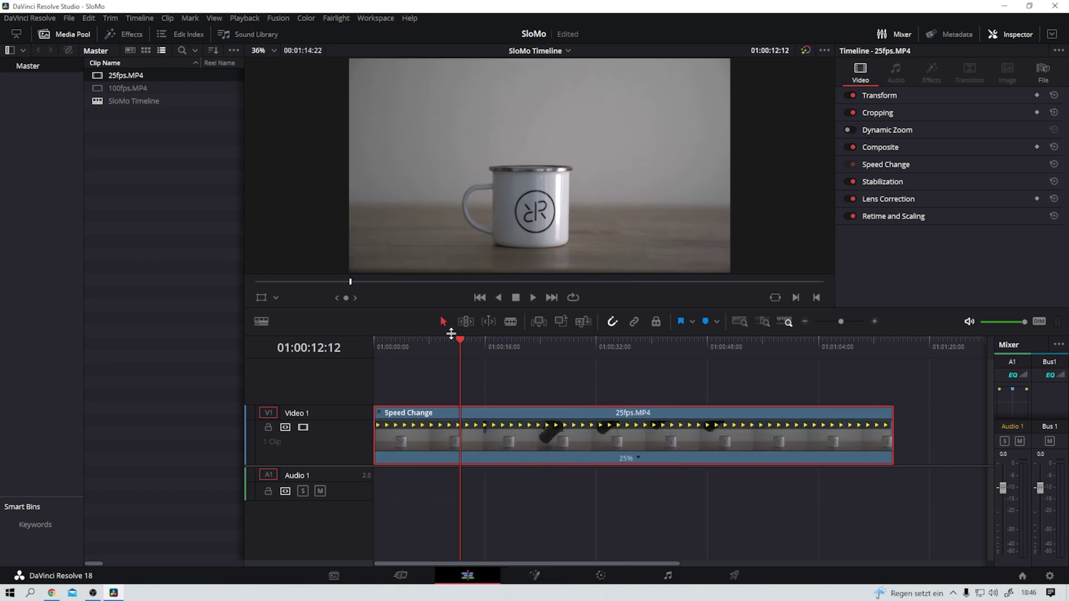
# - Play the slowed clip from around 01:00:15, where the coffee press enters, to examine how smooth the motion is
pyautogui.moveTo(458, 341); pyautogui.dragTo(485, 342)
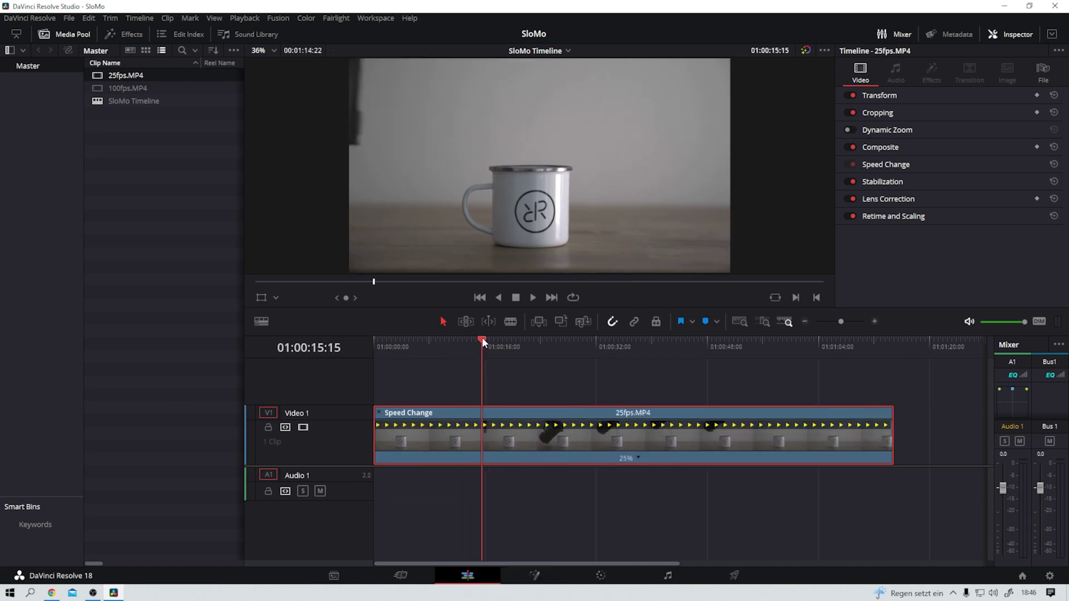
pyautogui.press('space')
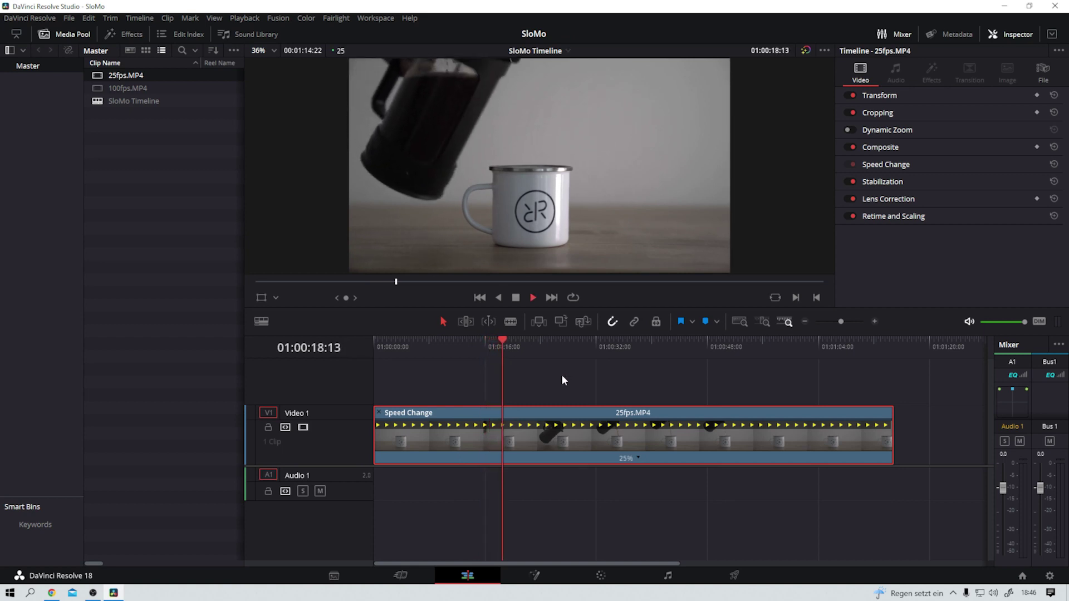
pyautogui.click(472, 346)
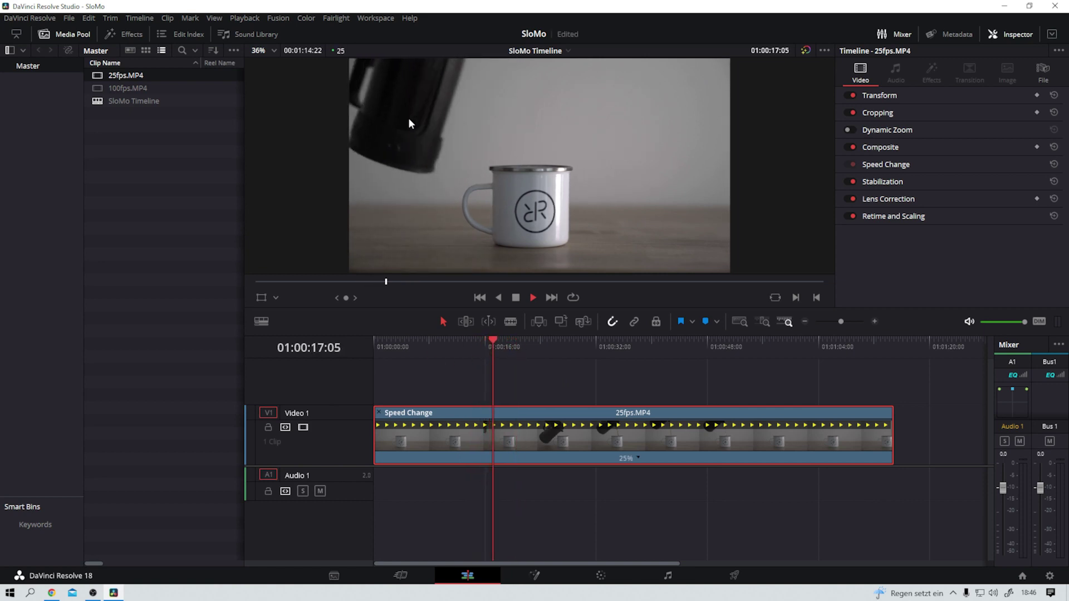
pyautogui.click(479, 346)
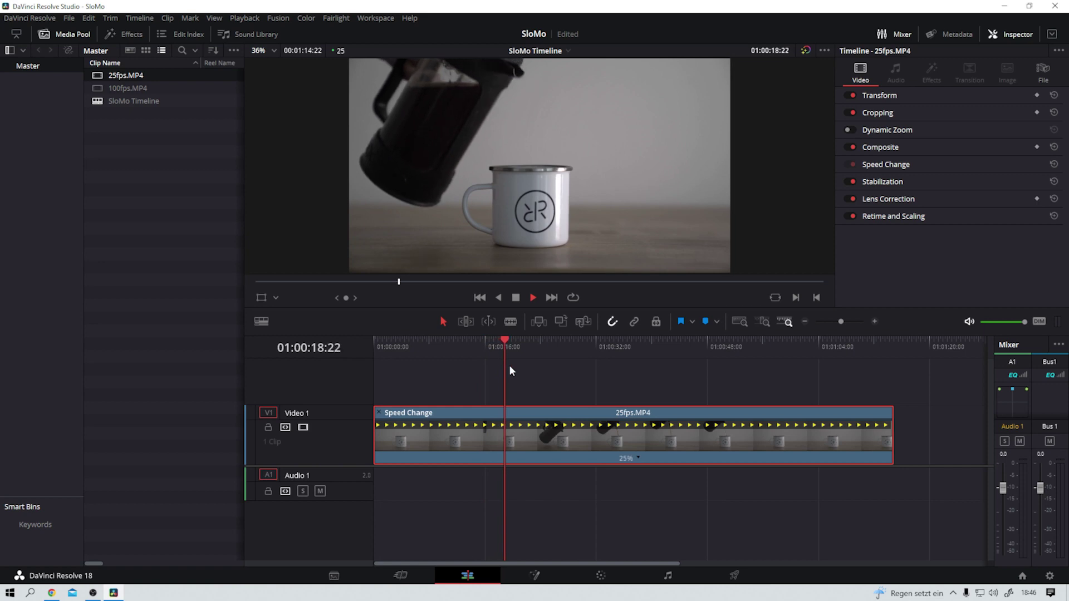
pyautogui.press('space')
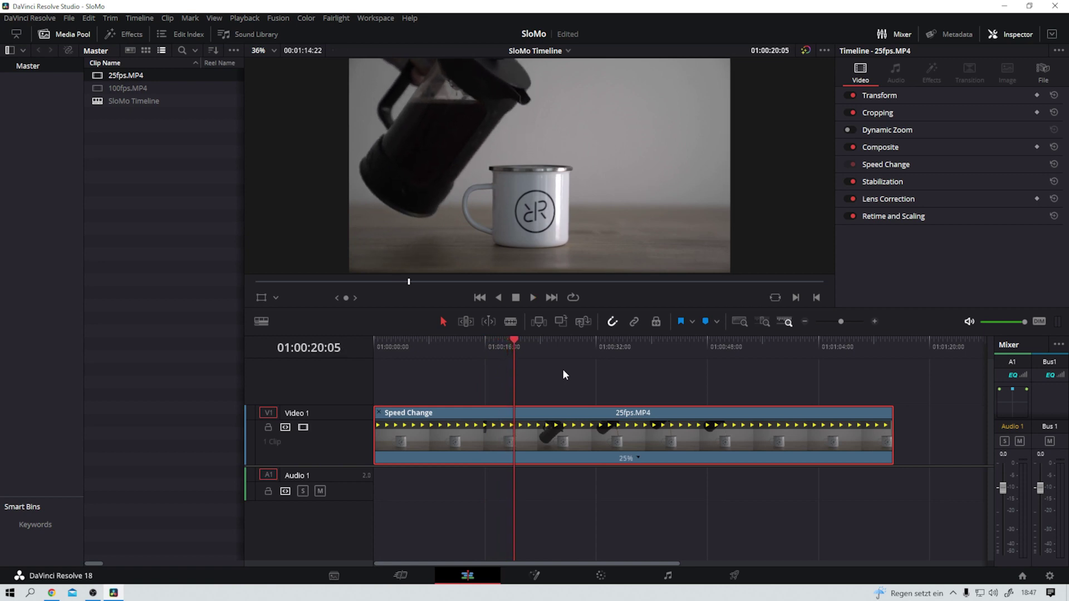
# - Set the slowed clip's retime process to Optical Flow under Retime and Scaling
pyautogui.click(893, 217)
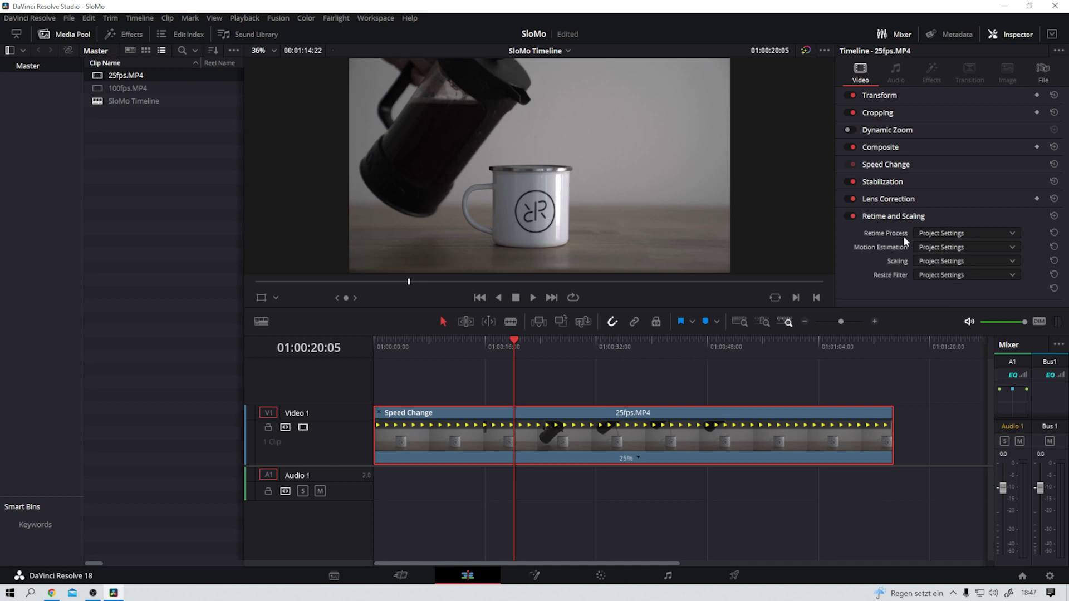
pyautogui.click(1010, 232)
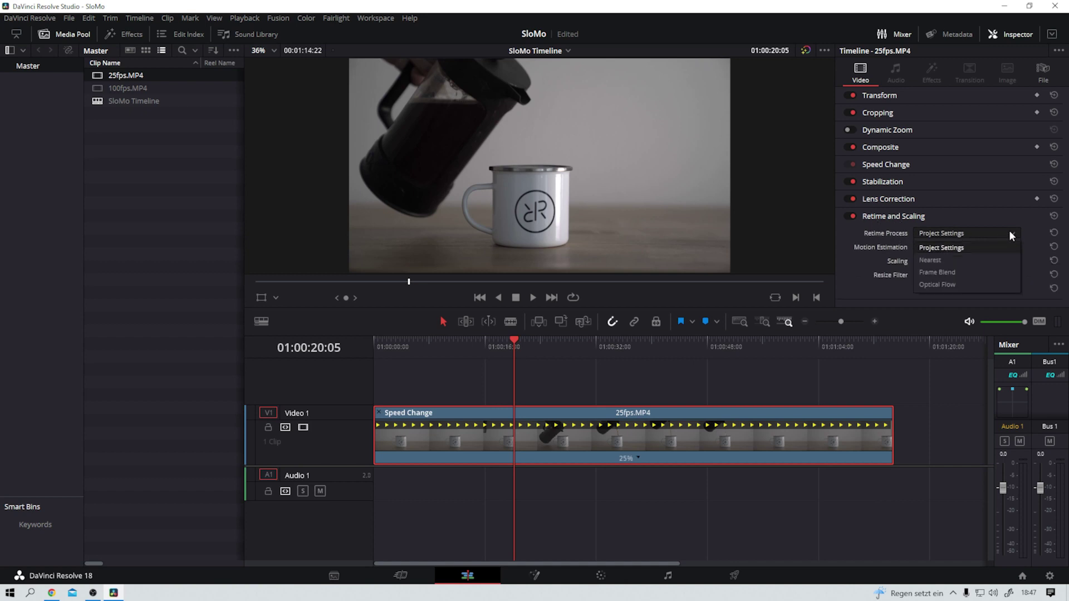
pyautogui.click(938, 283)
# - Play the clip from about 01:00:16 to examine the slow motion with Optical Flow
pyautogui.moveTo(513, 339); pyautogui.dragTo(489, 349)
pyautogui.press('space')
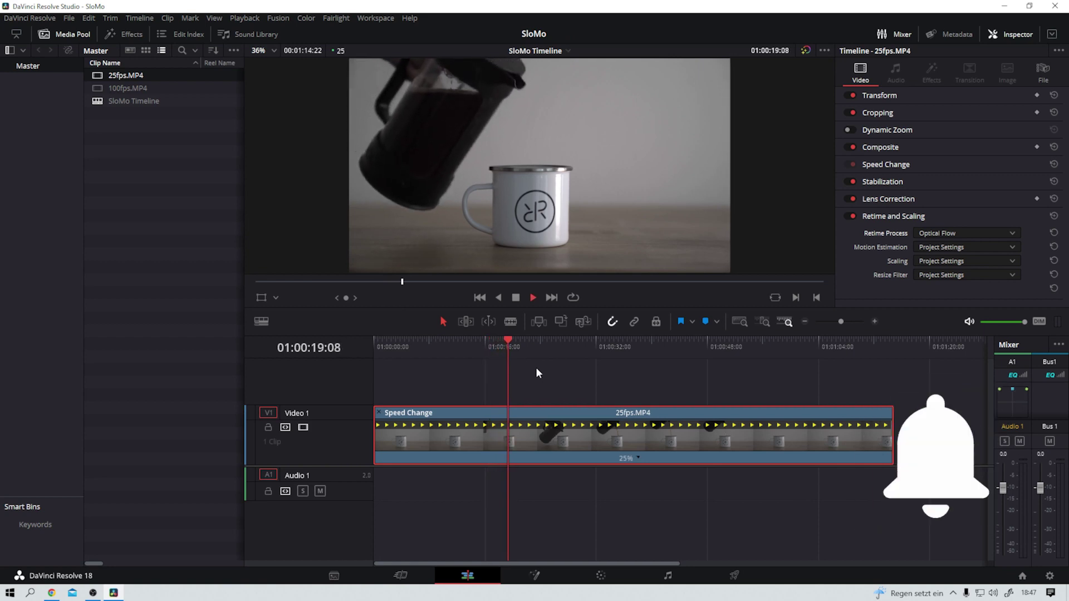
pyautogui.click(489, 347)
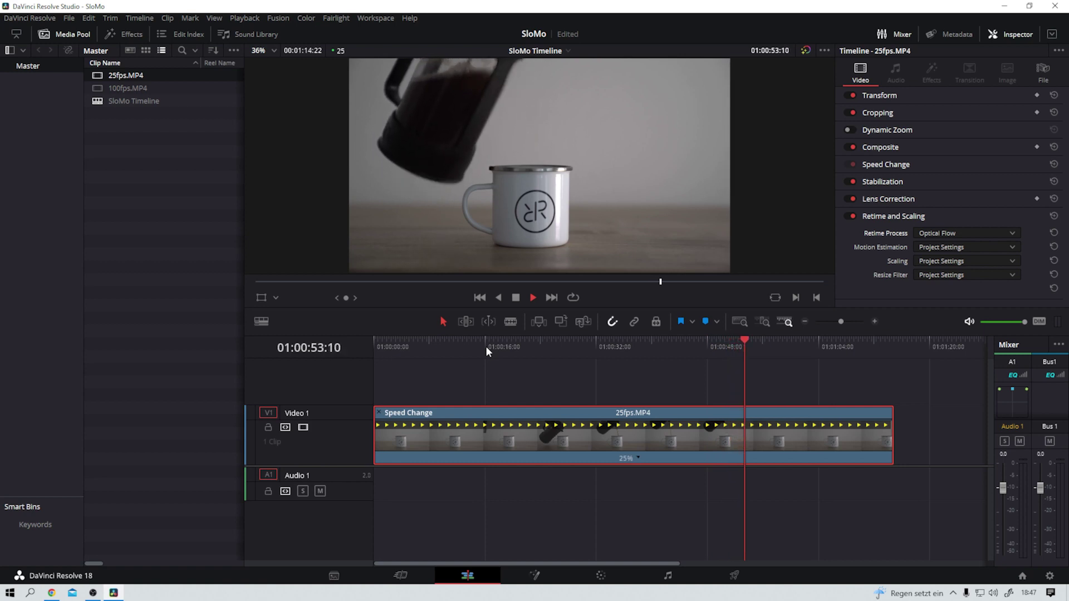
pyautogui.press('space')
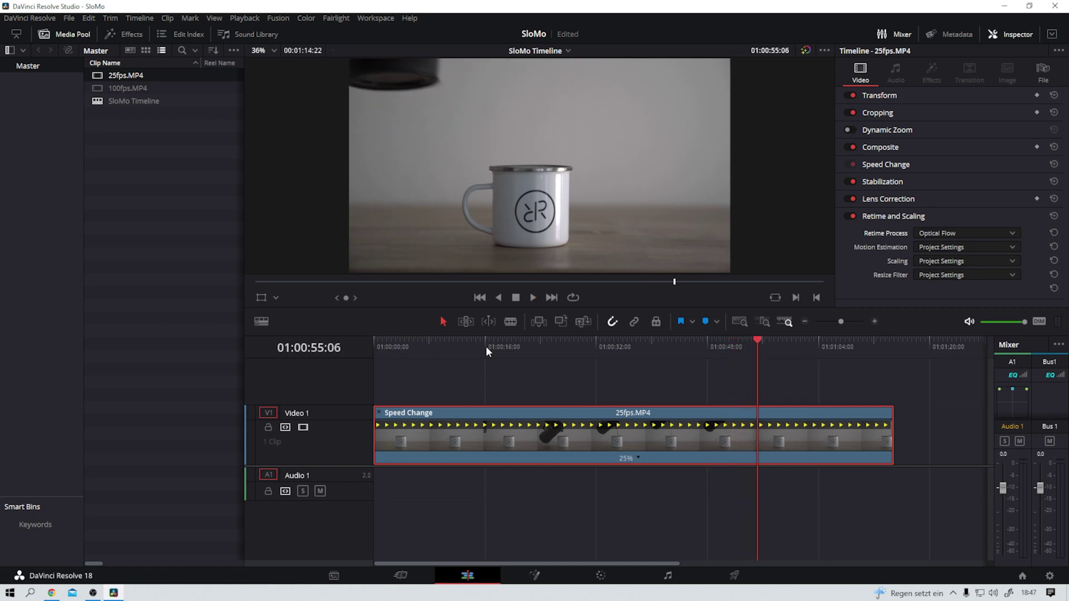
# - Replay the section around 01:00:53 where the coffee press leaves the frame, examining the edges of the moving press
pyautogui.moveTo(757, 339); pyautogui.dragTo(741, 348)
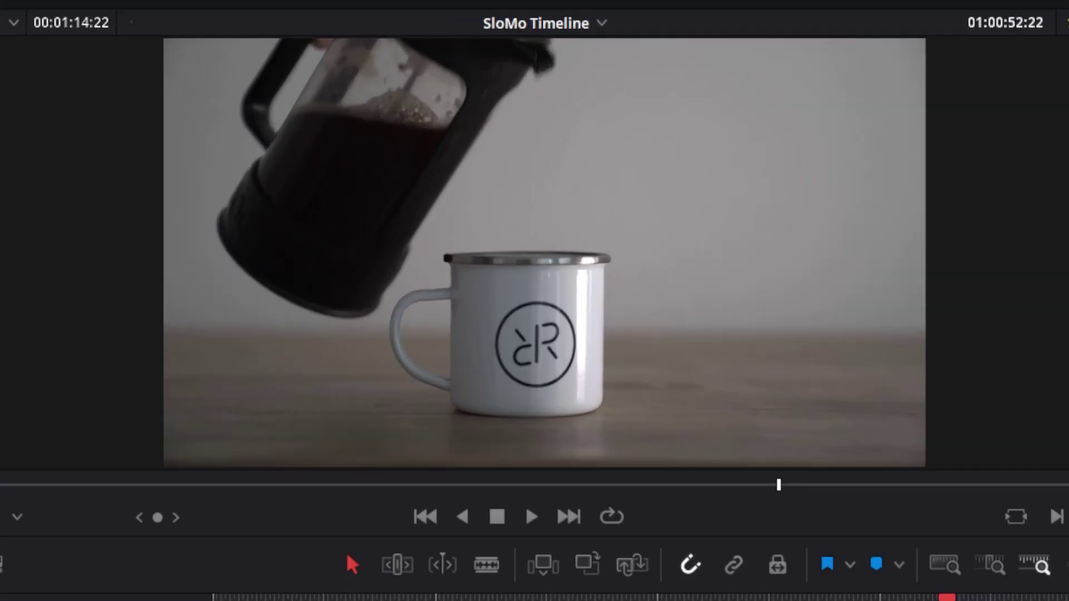
pyautogui.press('space')
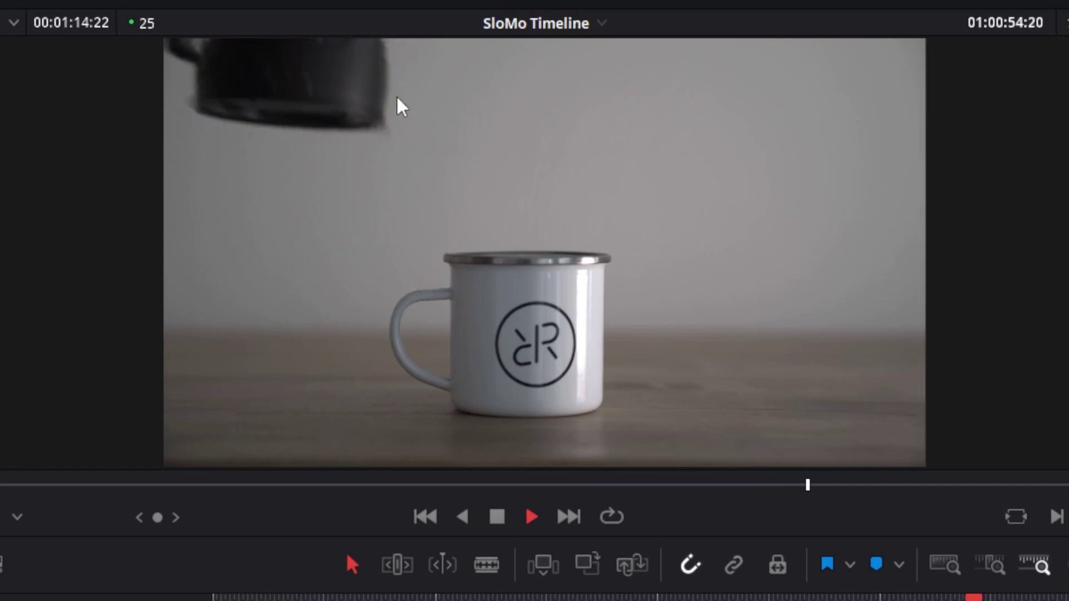
pyautogui.press('space')
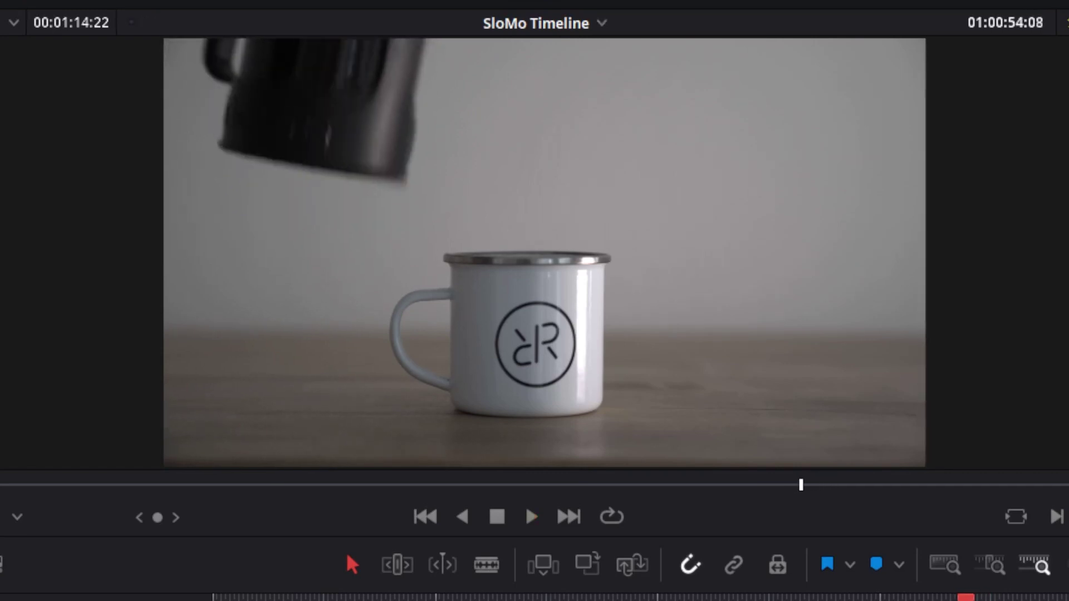
pyautogui.press('Left')
pyautogui.press('Left')
pyautogui.press('Left')
pyautogui.press('Left')
pyautogui.press('Left')
pyautogui.press('Left')
pyautogui.press('Left')
pyautogui.press('Left')
pyautogui.press('Left')
pyautogui.press('Left')
pyautogui.press('Left')
pyautogui.press('Left')
pyautogui.press('Left')
pyautogui.press('Left')
pyautogui.press('Left')
pyautogui.press('Left')
pyautogui.press('Left')
pyautogui.press('Left')
pyautogui.press('Left')
pyautogui.press('Left')
pyautogui.press('space')
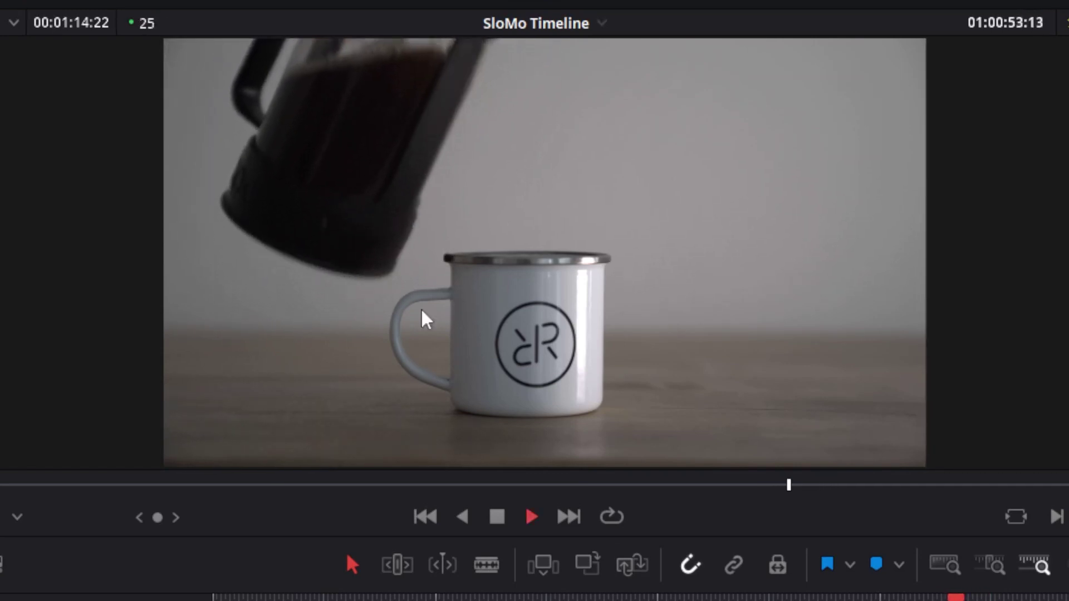
pyautogui.press('space')
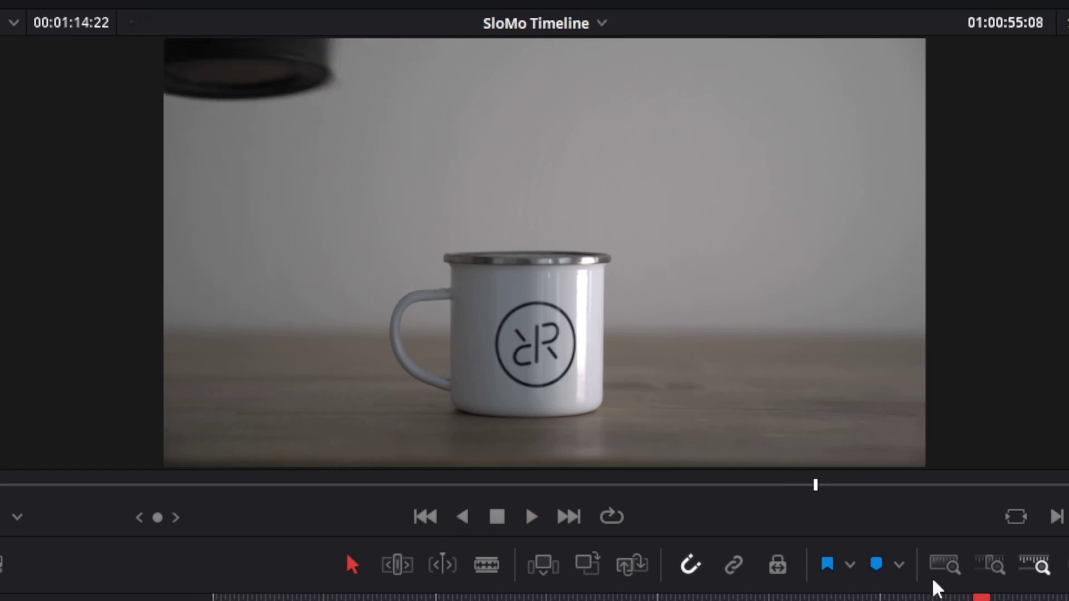
pyautogui.moveTo(983, 600); pyautogui.dragTo(944, 600)
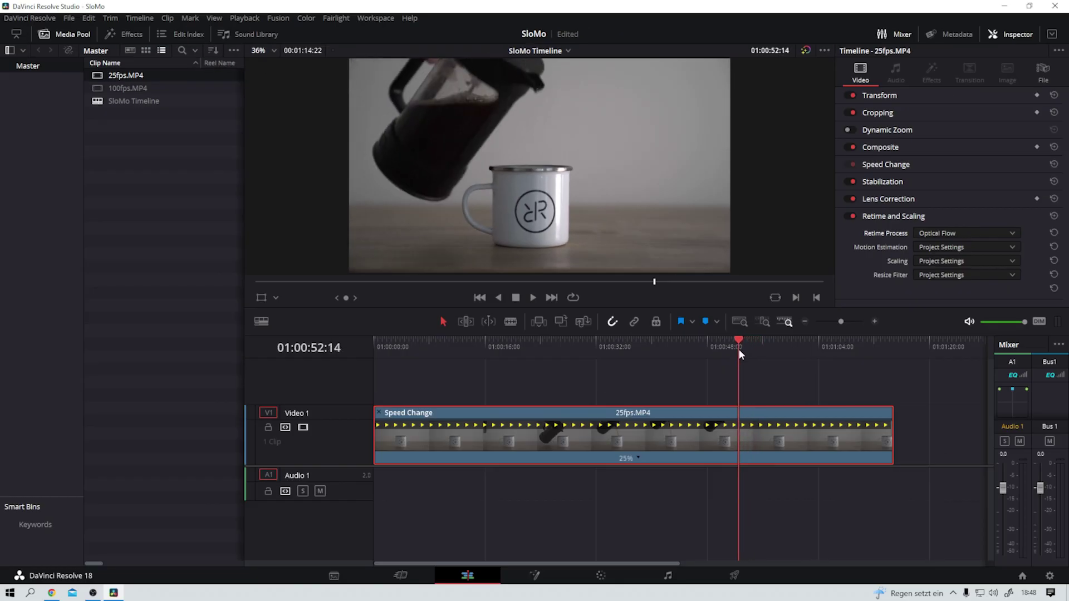
pyautogui.moveTo(740, 349)
pyautogui.mouseDown()
pyautogui.moveTo(727, 353)
pyautogui.moveTo(736, 360)
pyautogui.mouseUp()
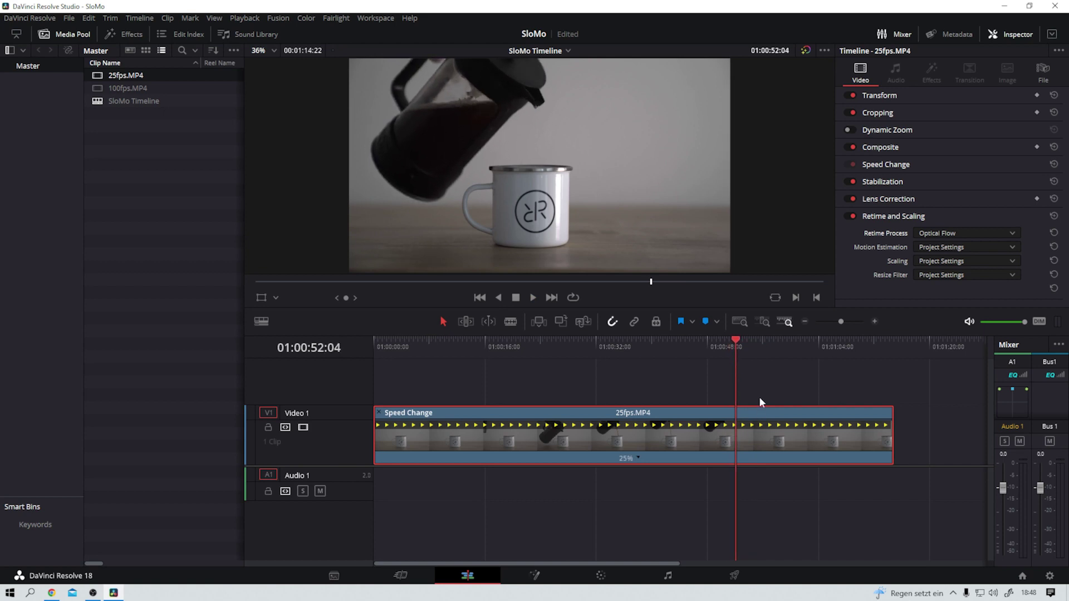
pyautogui.press('space')
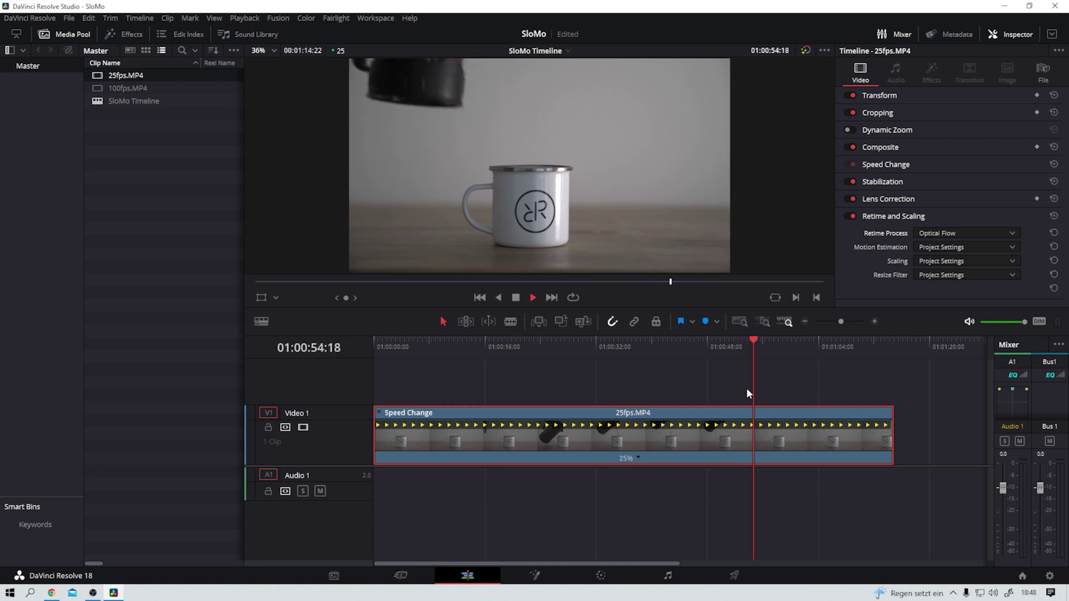
pyautogui.press('space')
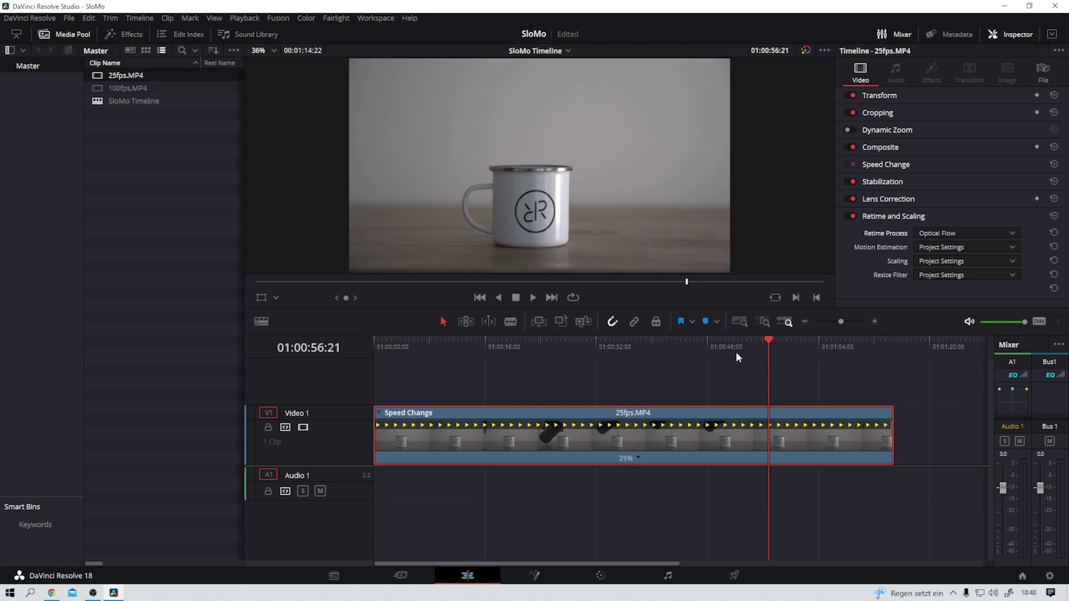
# - Play the pouring section from around 01:00:32 to examine the coffee stream in slow motion
pyautogui.click(597, 345)
pyautogui.press('space')
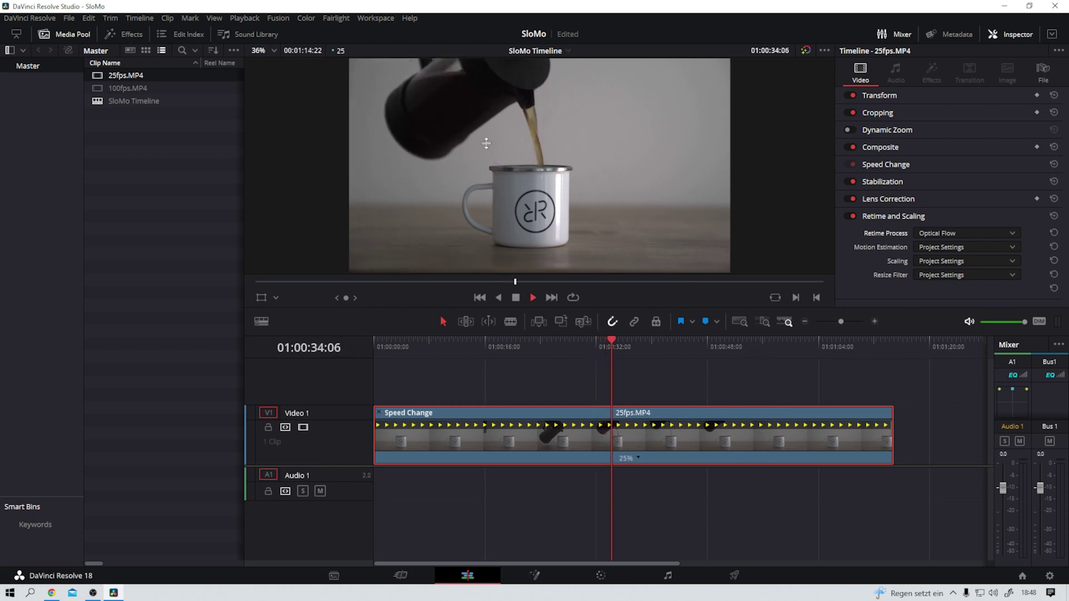
pyautogui.click(712, 350)
pyautogui.moveTo(712, 350); pyautogui.dragTo(584, 359)
pyautogui.press('space')
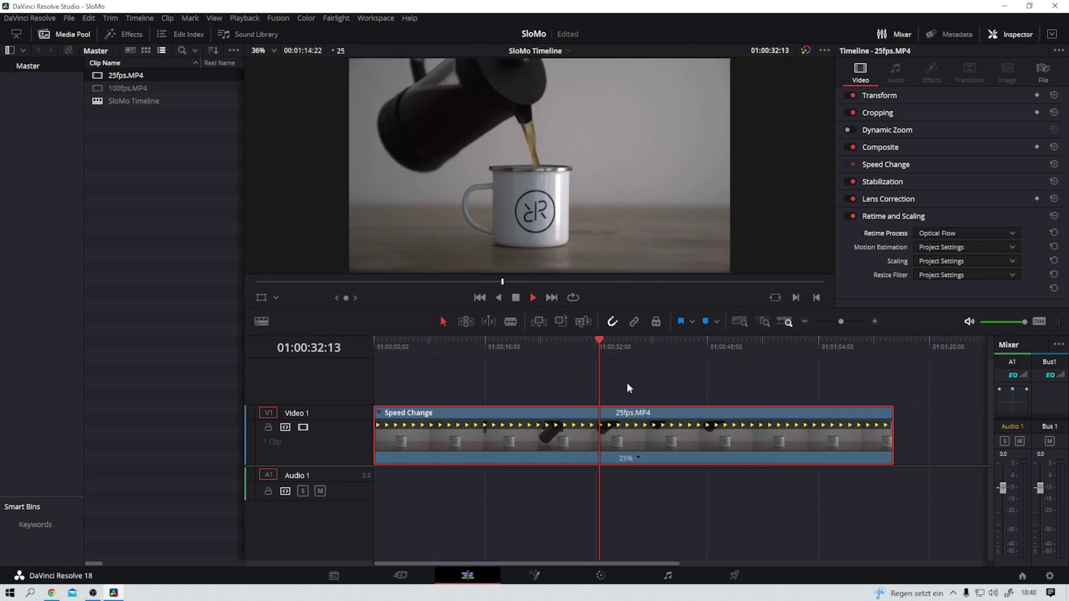
pyautogui.press('space')
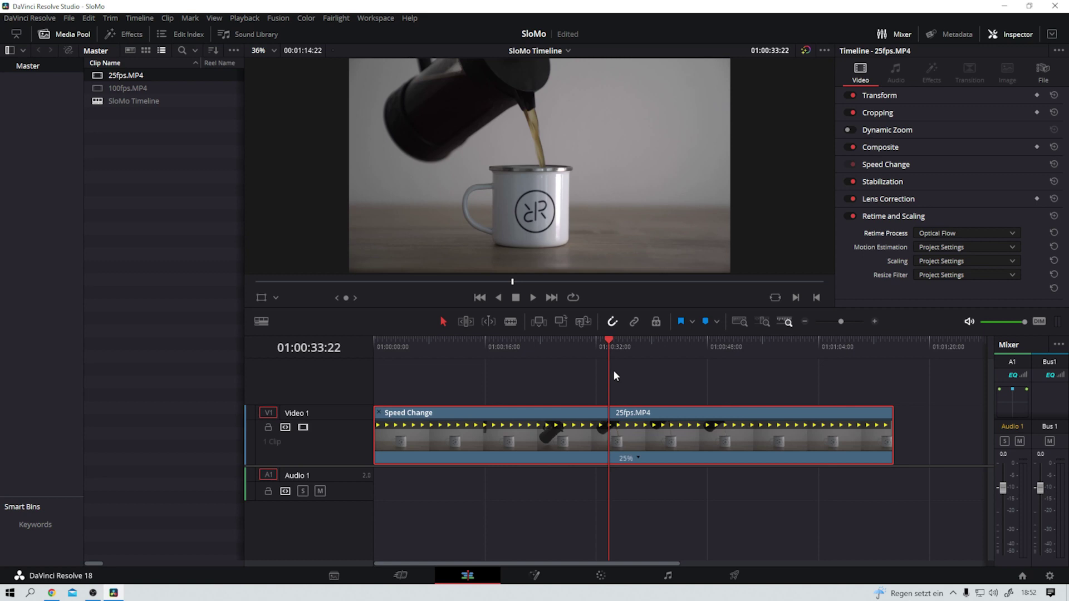
# - Delete the slowed 25fps.MP4 clip from the timeline
pyautogui.press('Delete')
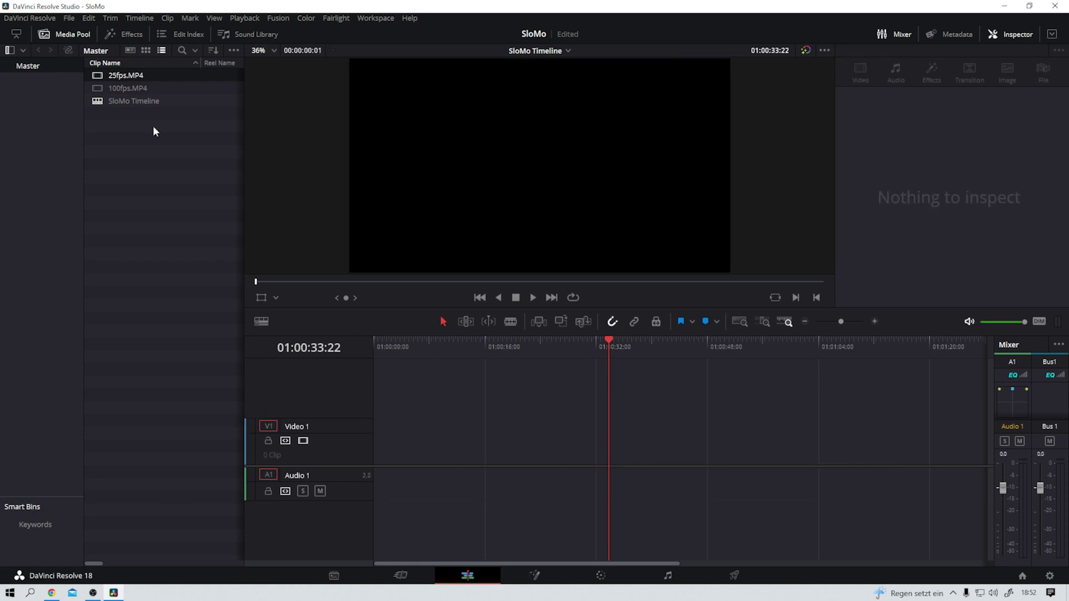
# - Set the video frame rate of 100fps.MP4 to 25 in its clip attributes
pyautogui.rightClick(129, 88)
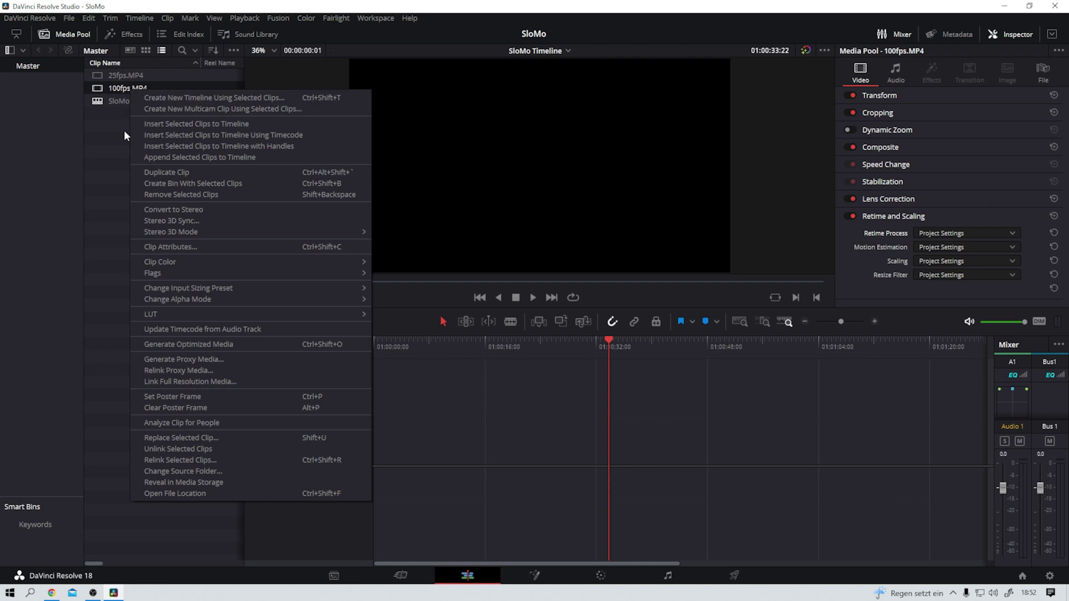
pyautogui.click(190, 247)
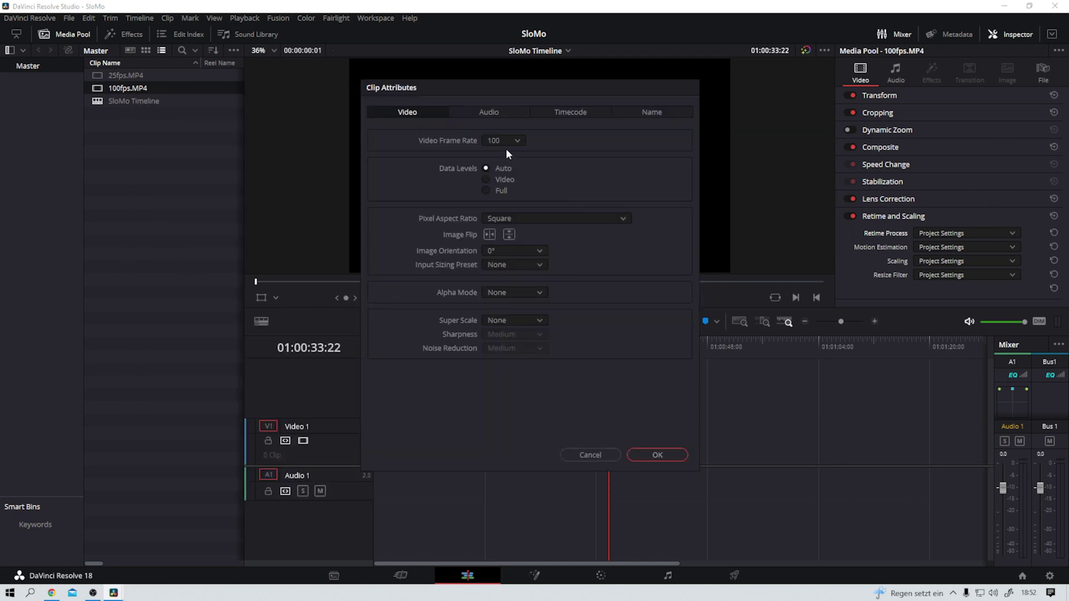
pyautogui.click(518, 141)
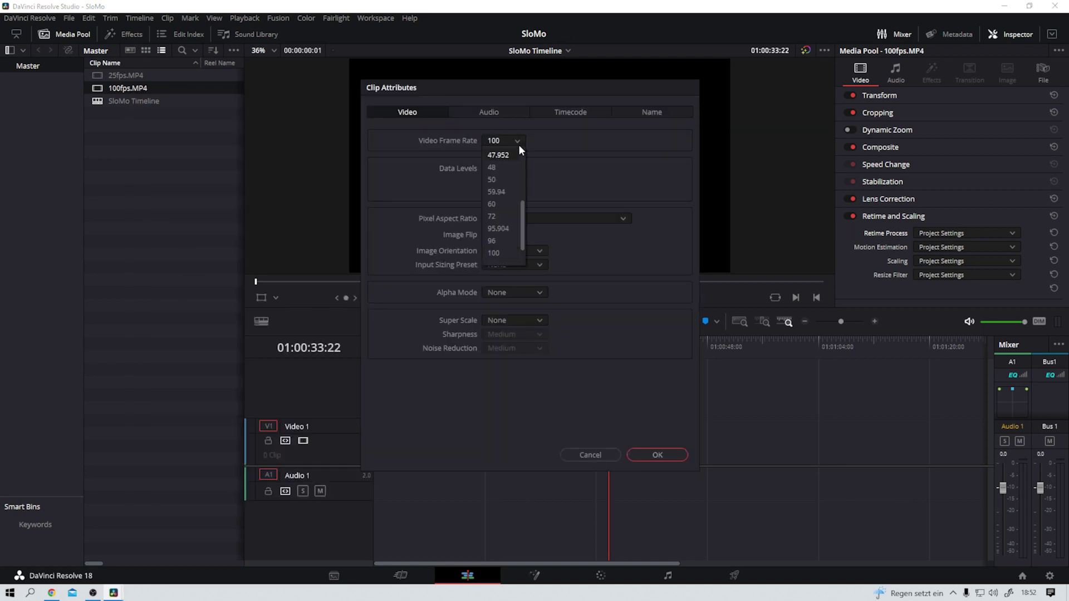
pyautogui.scroll(3, 508, 201)
pyautogui.click(500, 223)
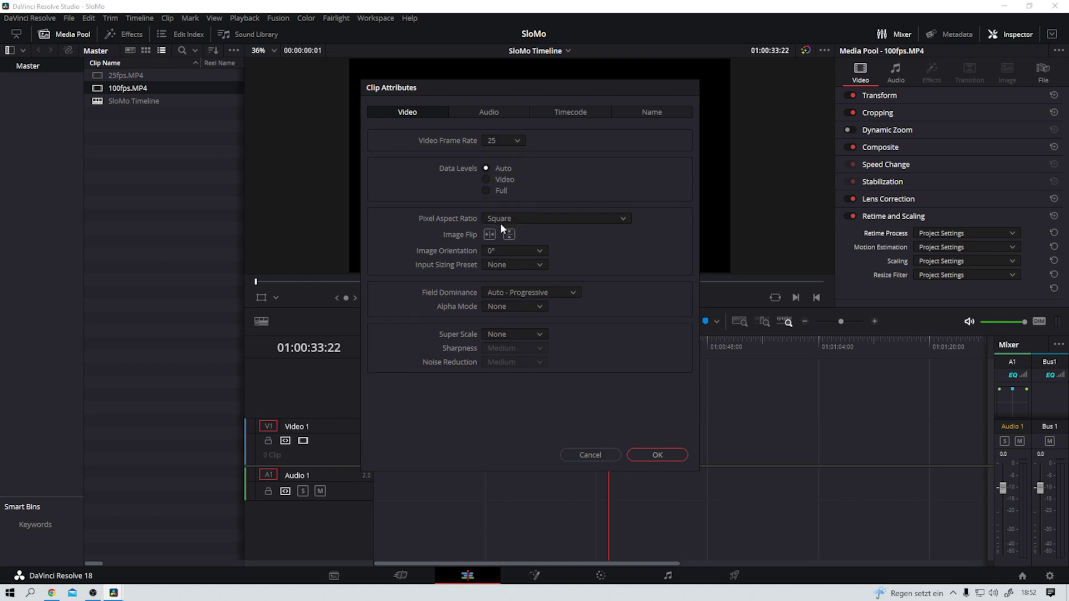
pyautogui.click(653, 456)
# - Place 100fps.MP4 at the start of the timeline and delete its audio part
pyautogui.moveTo(112, 88); pyautogui.dragTo(380, 470)
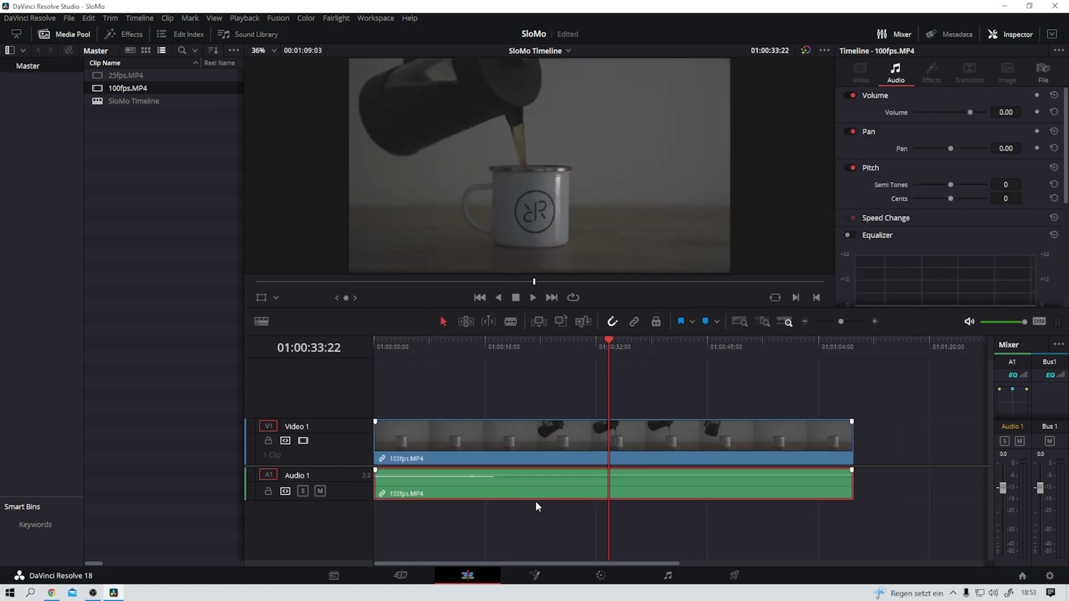
pyautogui.press('Delete')
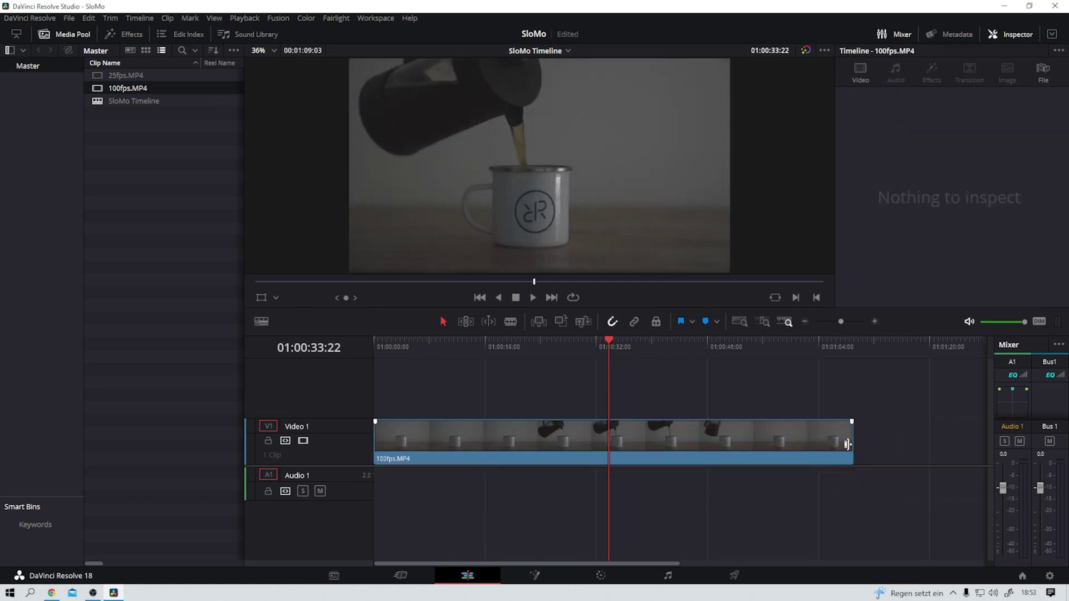
# - With the playhead at 01:00:20:00, apply the Sony SLog2 to Rec709 LUT to the timeline clip's node 01 and return to editing
pyautogui.click(507, 346)
pyautogui.moveTo(513, 347); pyautogui.dragTo(513, 355)
pyautogui.click(635, 452)
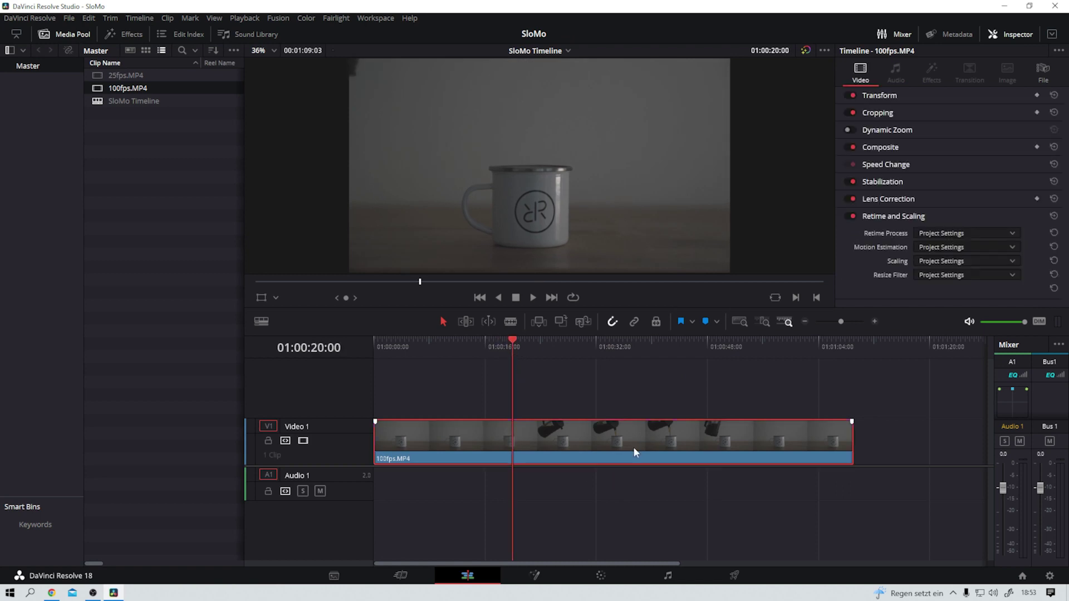
pyautogui.click(600, 577)
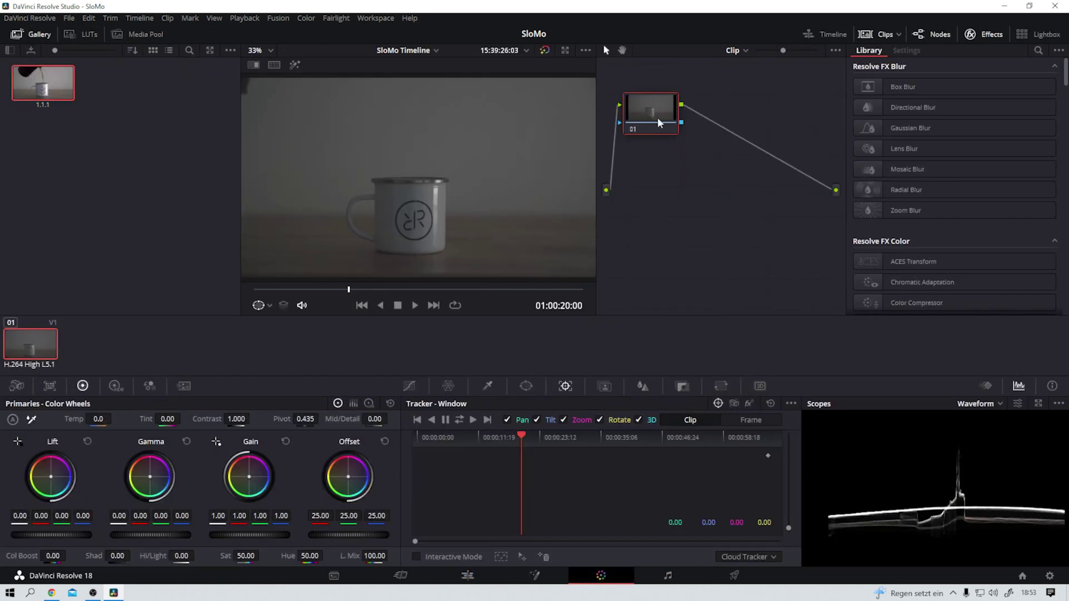
pyautogui.rightClick(658, 144)
pyautogui.moveTo(723, 266)
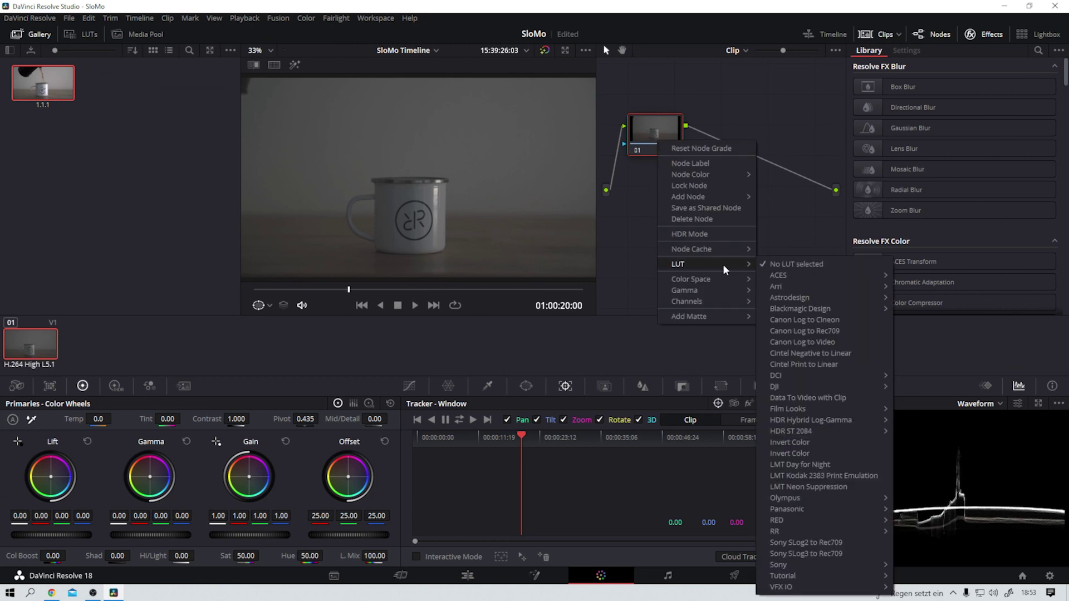
pyautogui.click(819, 543)
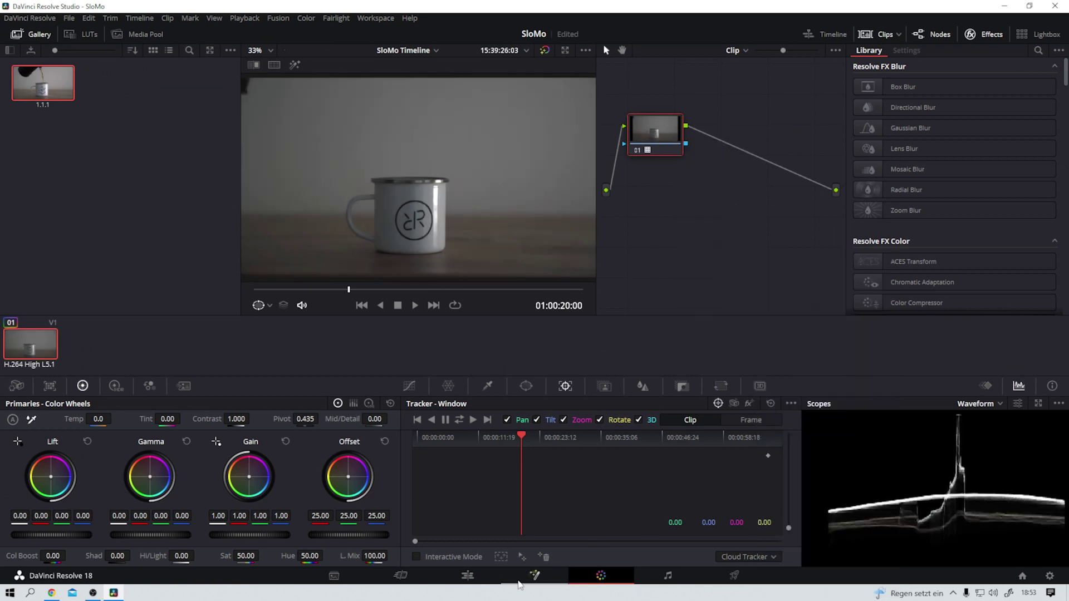
pyautogui.click(468, 576)
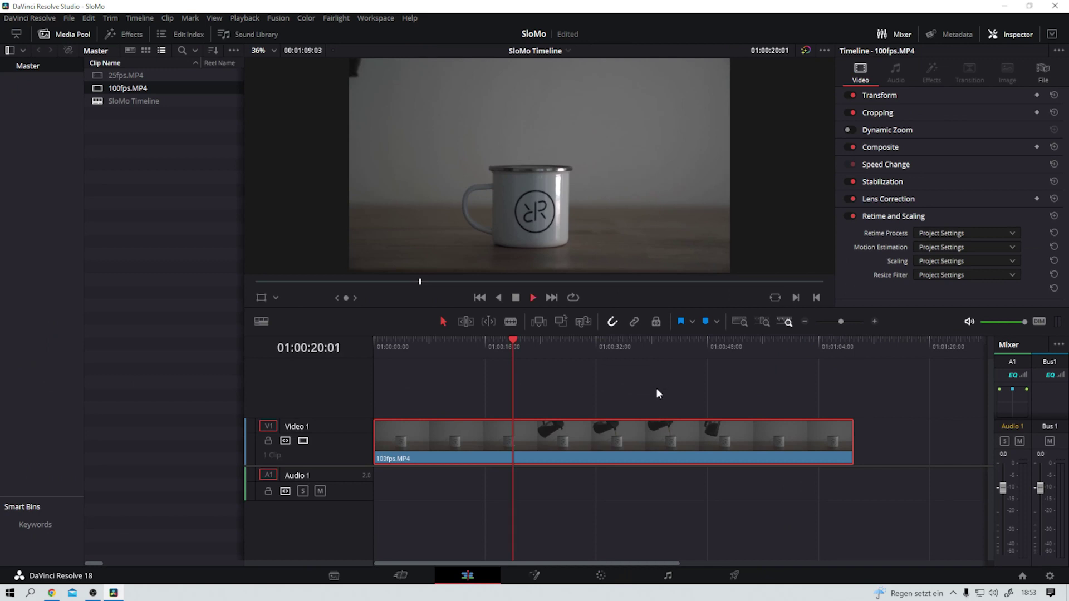